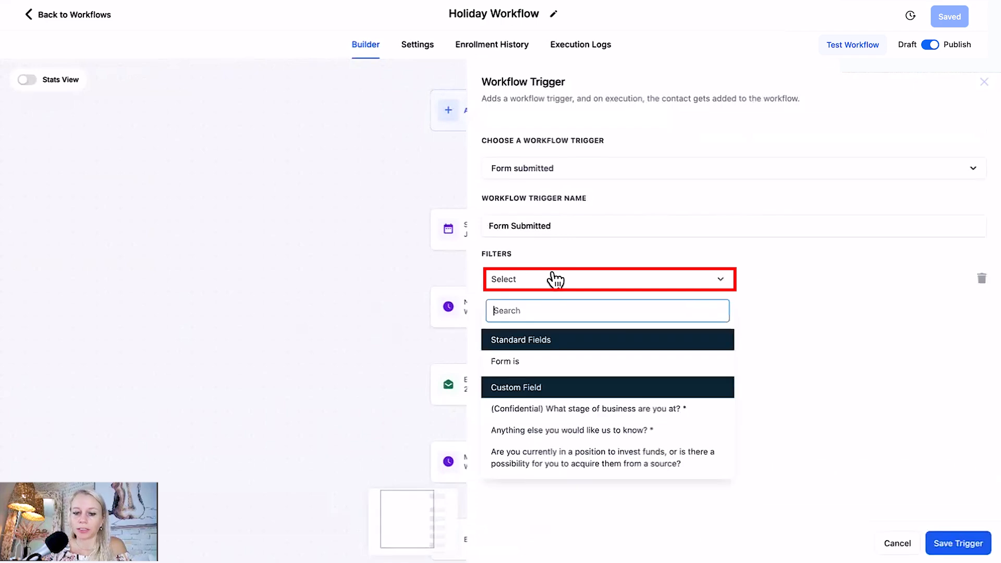
Filter the Form Submitted trigger with Form is set to Form 43 and save the trigger.
left_click(521, 361)
left_click(785, 287)
left_click(783, 327)
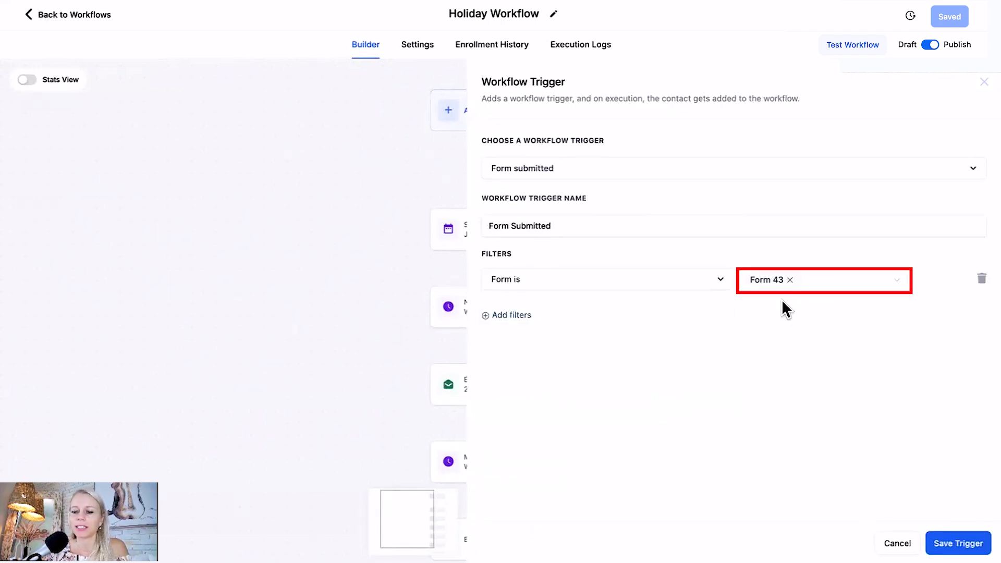
left_click(957, 544)
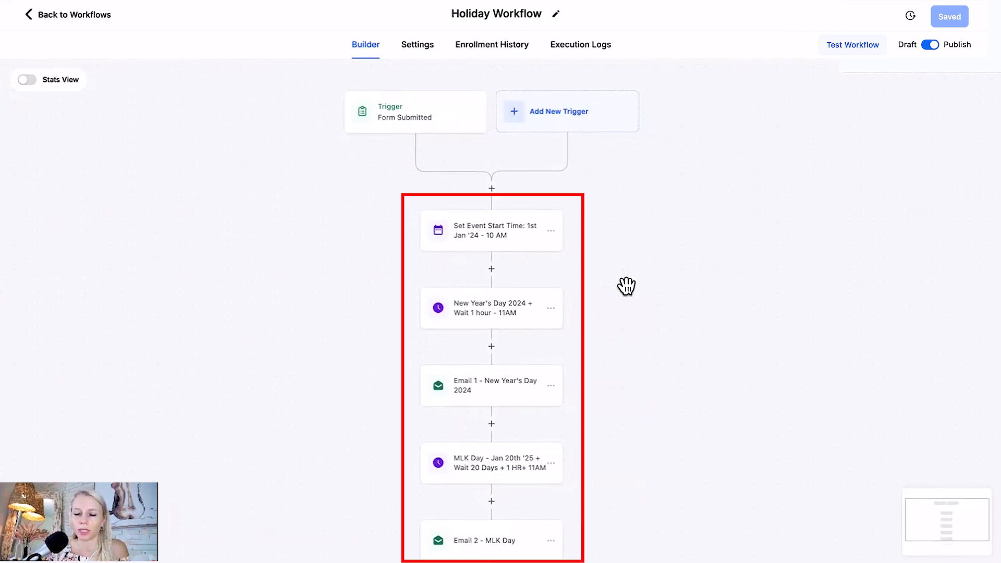
Add a Set Event Start Date action directly below the trigger and set its type to Specific Date/Time.
scroll(627, 286, "down", 1)
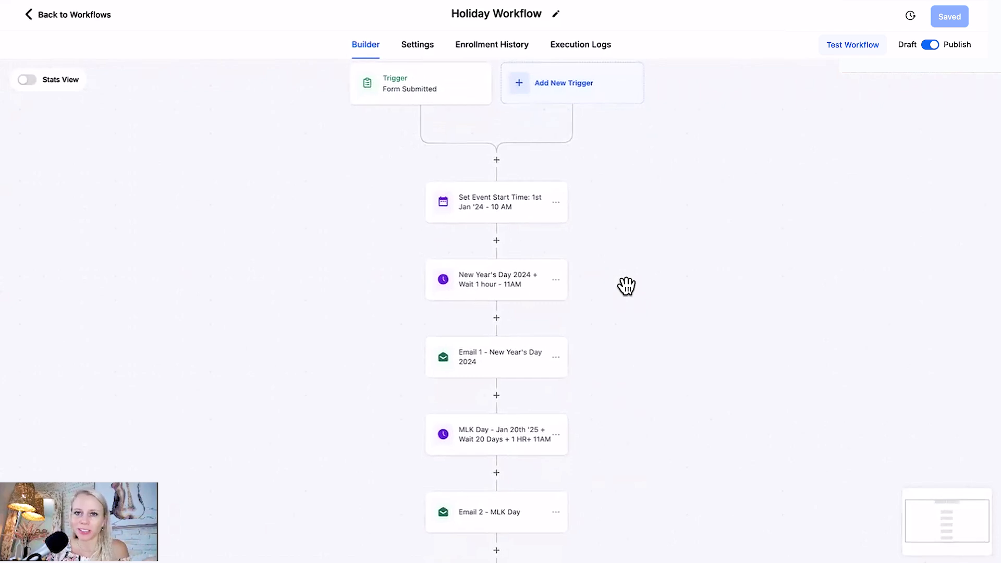
scroll(635, 269, "down", 1)
scroll(635, 269, "up", 1)
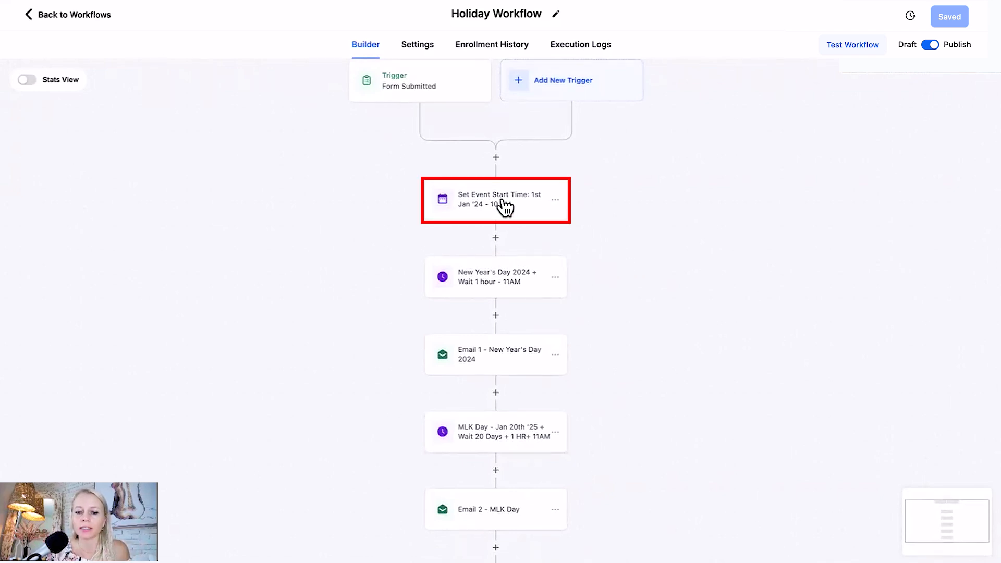
left_click(496, 159)
left_click(711, 139)
type("even")
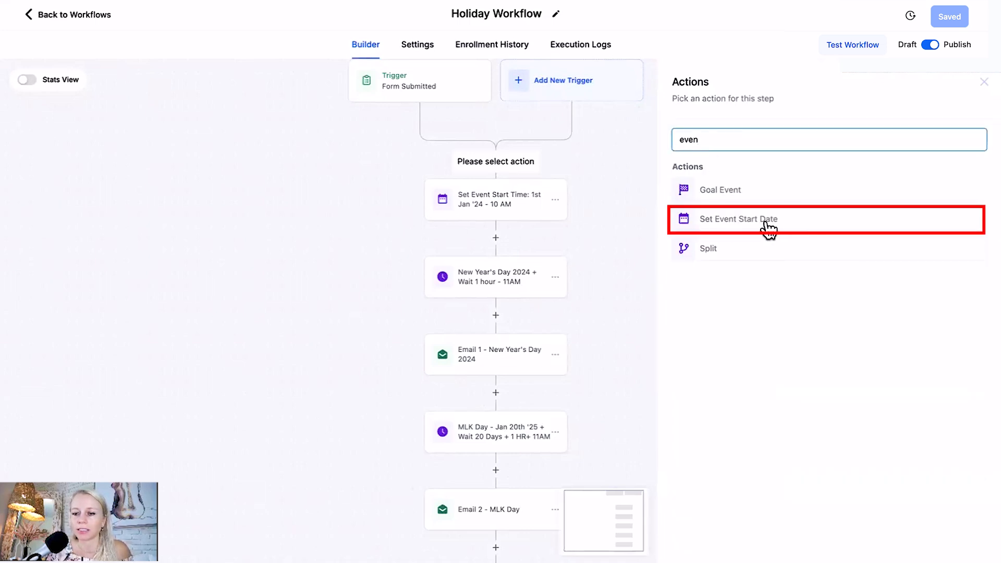
left_click(736, 225)
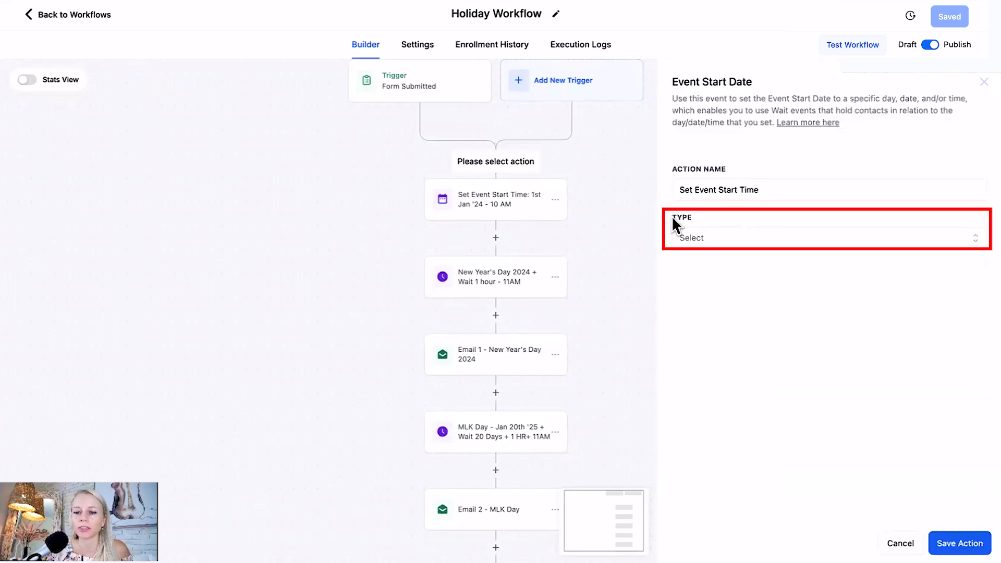
left_click(697, 239)
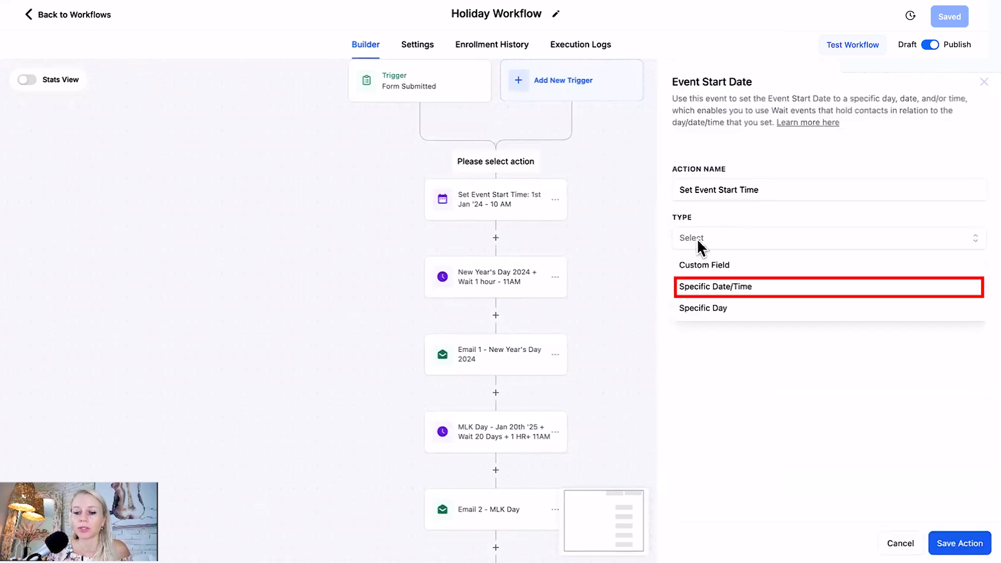
left_click(776, 291)
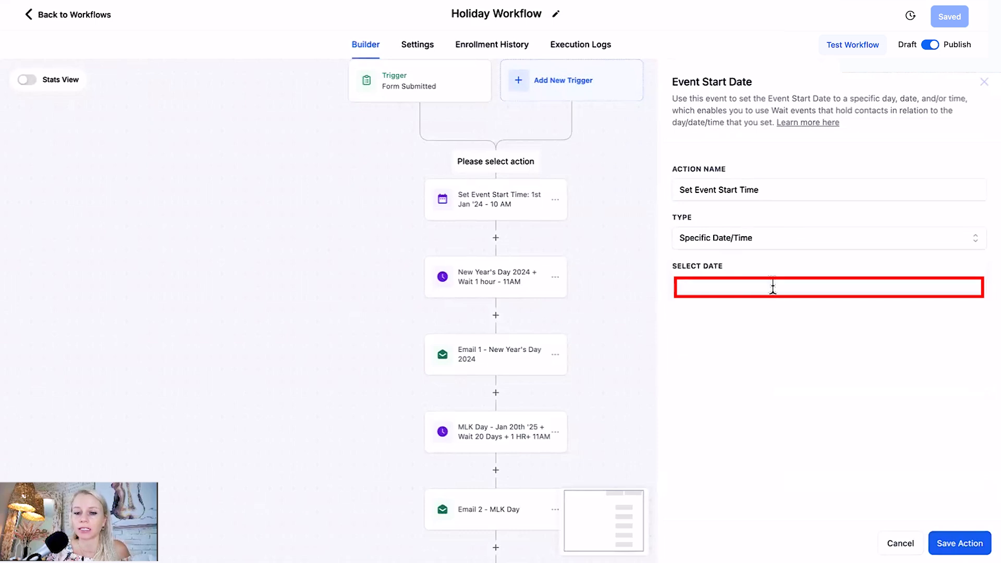
Set the new action's event start date to 2024-01-01 at 11:00 AM and save the action.
left_click(722, 288)
left_click(689, 318)
left_click(689, 319)
left_click(689, 318)
left_click(689, 318)
left_click(689, 318)
left_click(689, 319)
left_click(687, 317)
left_click(688, 317)
left_click(687, 317)
left_click(838, 317)
left_click(715, 368)
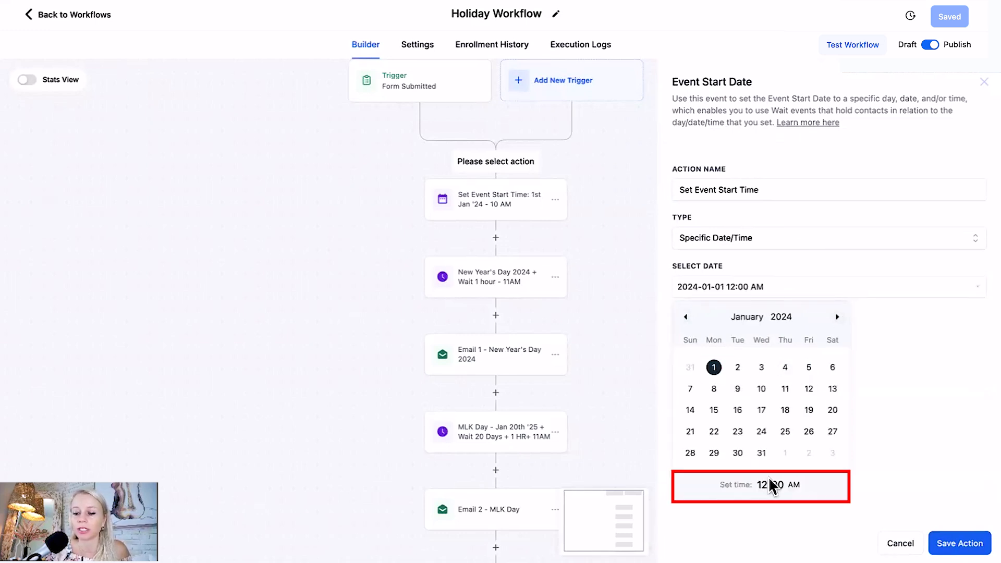
left_click(762, 486)
type("11")
left_click(863, 419)
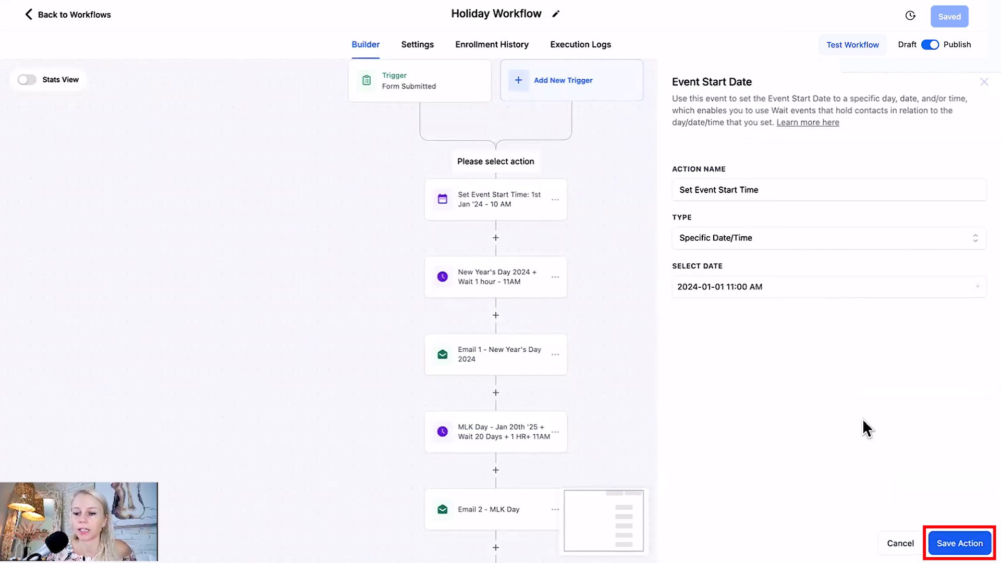
left_click(950, 550)
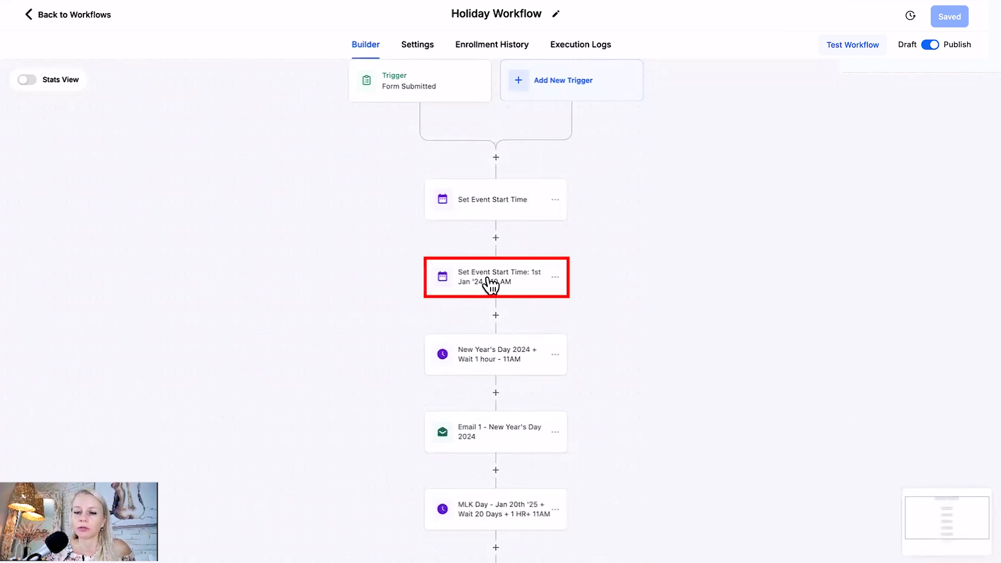
Delete the newly added Set Event Start Time action directly below the trigger.
left_click(557, 201)
left_click(631, 293)
left_click(665, 226)
Review the name, type and date of the original Set Event Start Time action and save it.
left_click(454, 195)
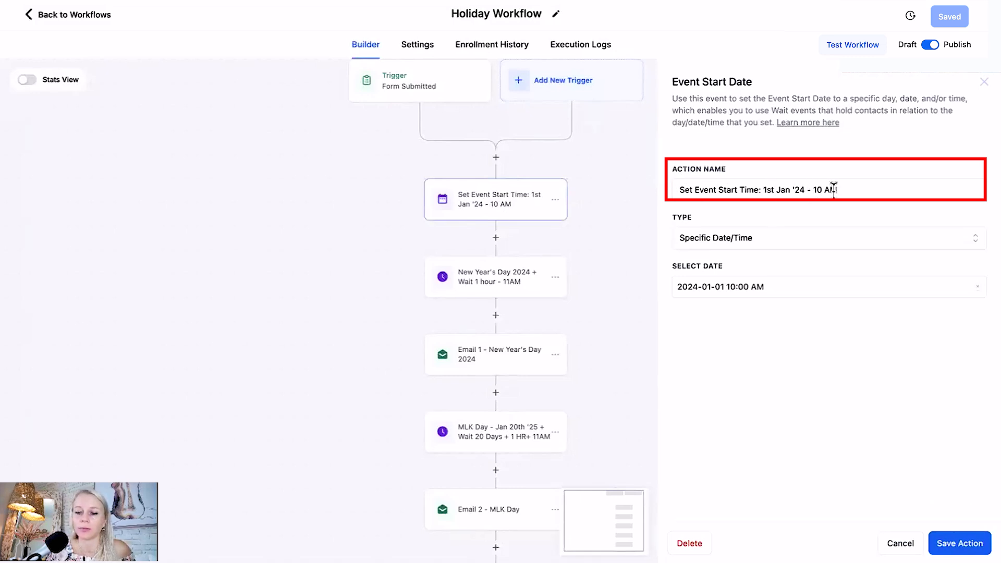
left_click(960, 544)
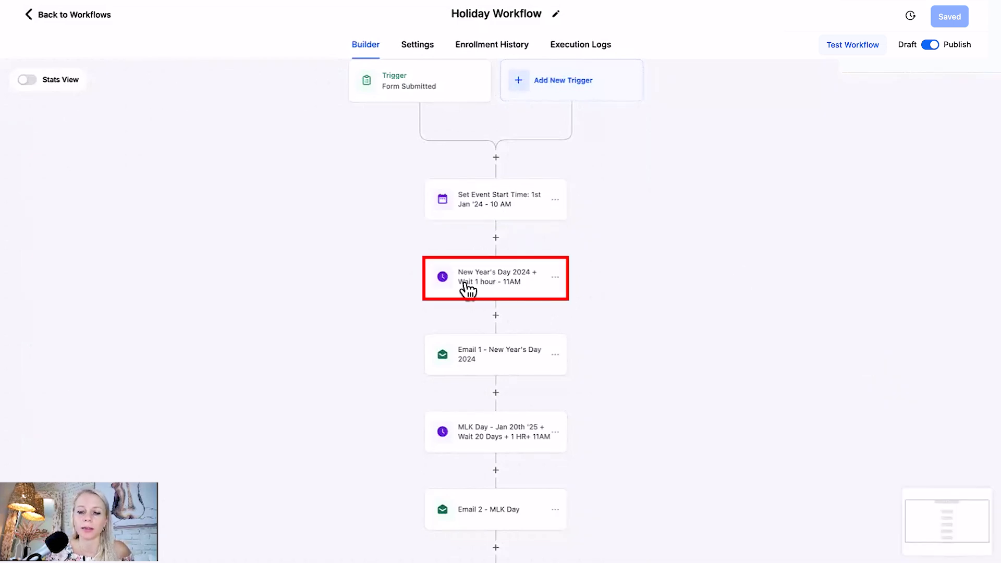
Review the New Year's Day 2024 wait action's name and timing, reselect Event / Appointment time, and save it.
left_click(486, 285)
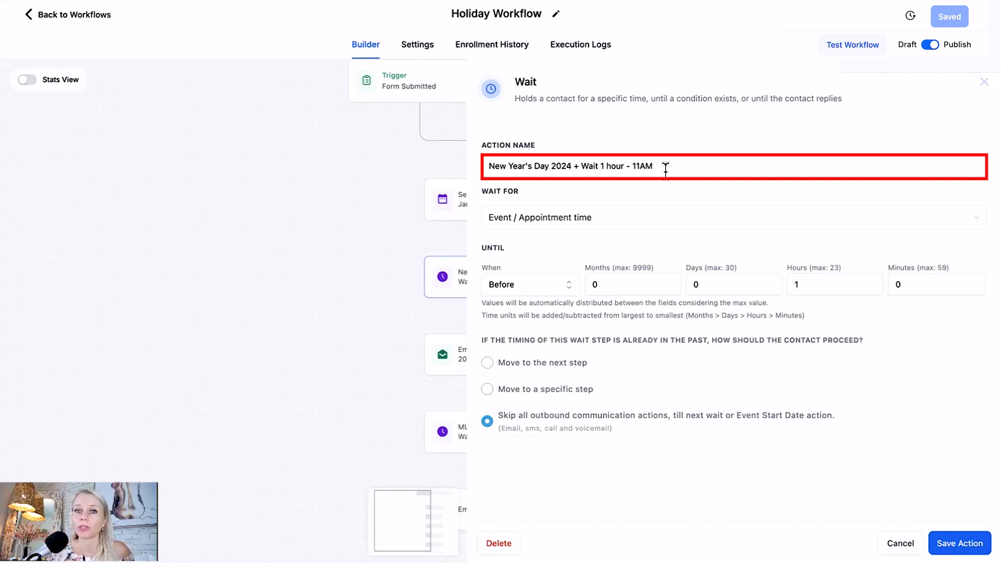
left_click(543, 217)
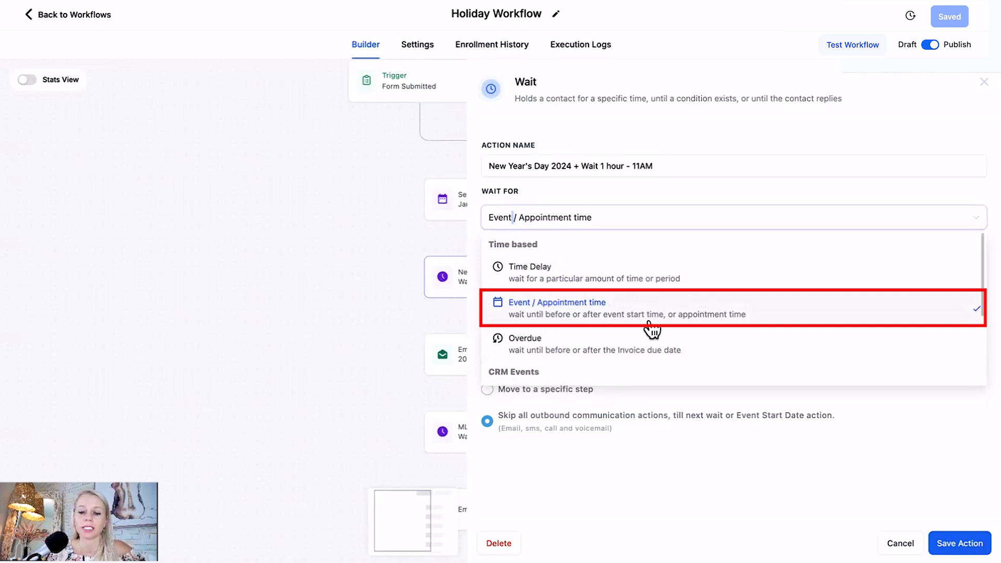
left_click(711, 321)
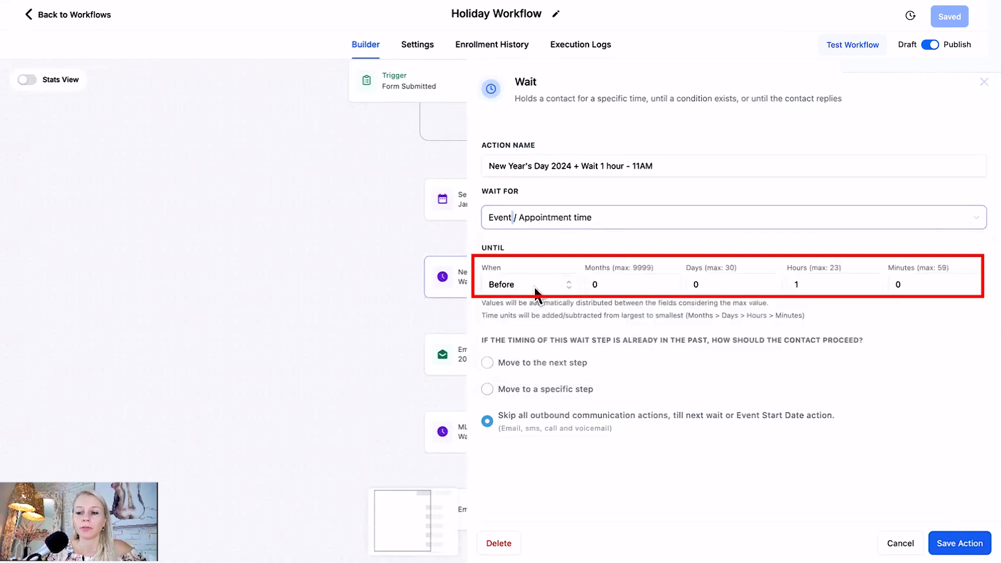
double_click(800, 286)
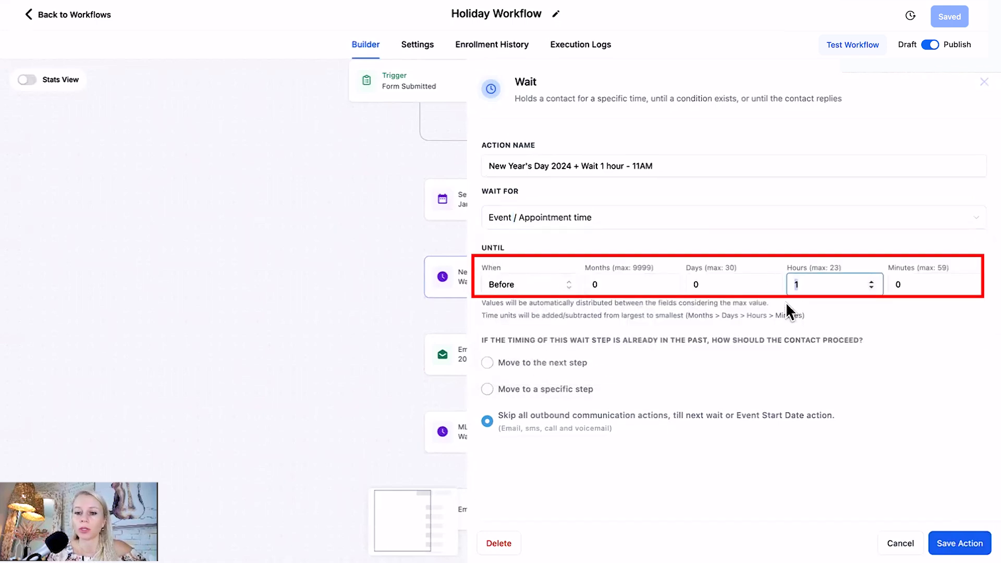
left_click_drag(633, 166, 666, 165)
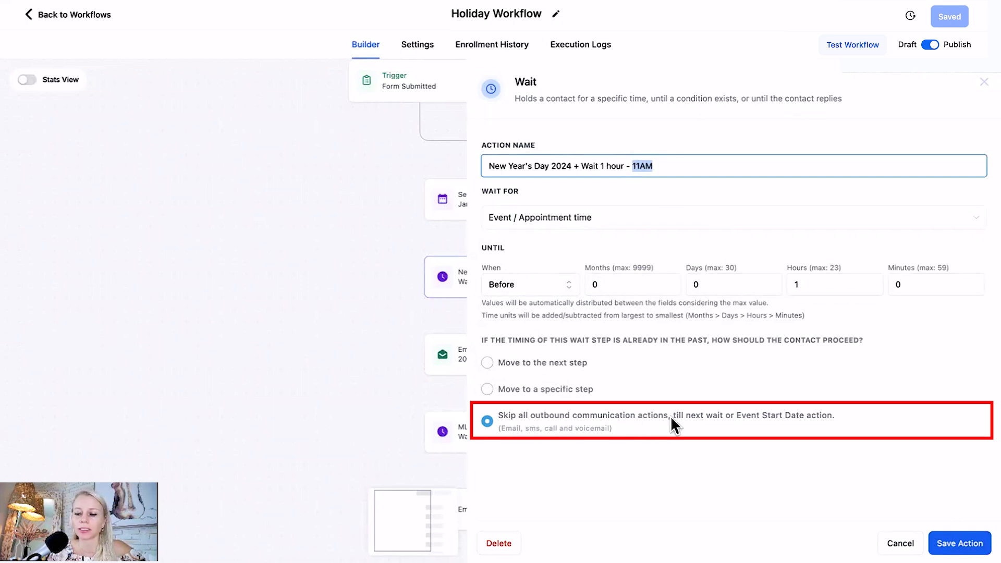
left_click(960, 543)
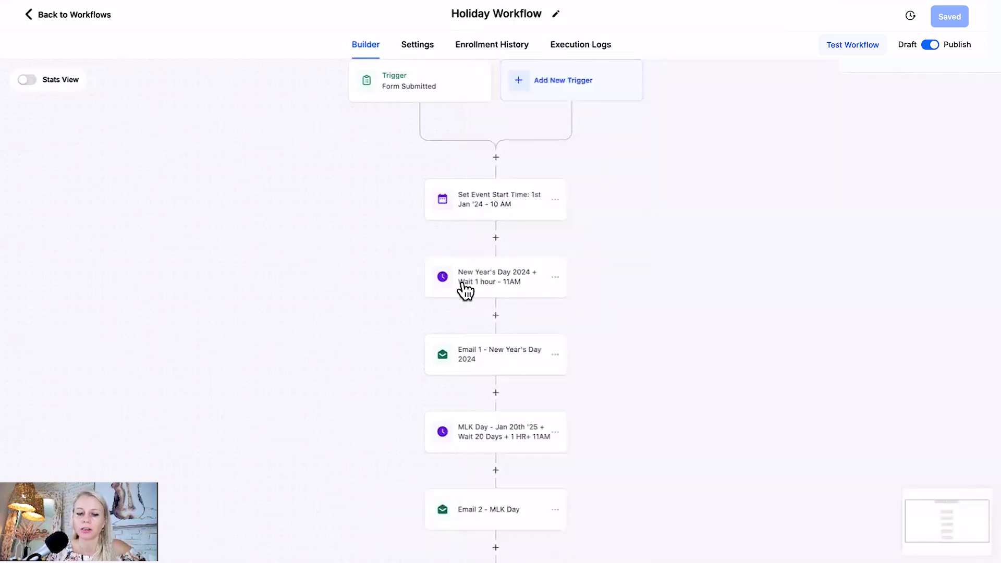
Review the subject and message of the Email 1 - New Year's Day 2024 action and save it.
scroll(498, 313, "down", 2)
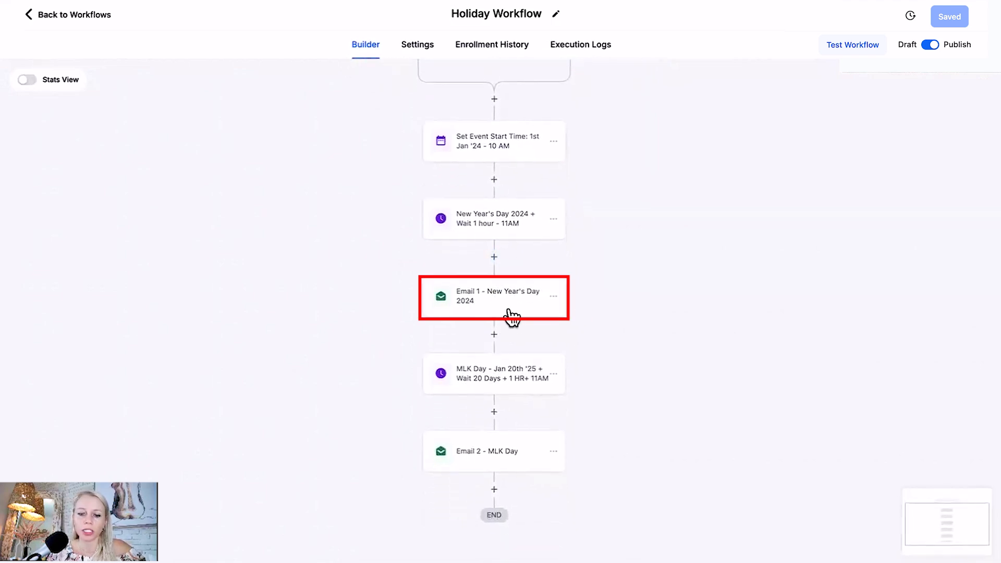
left_click(510, 314)
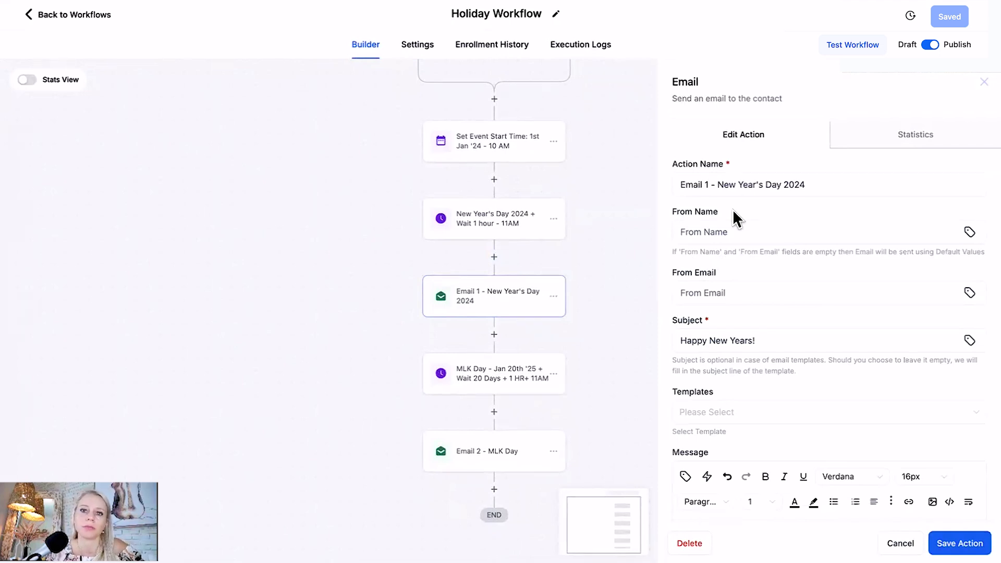
scroll(741, 214, "down", 3)
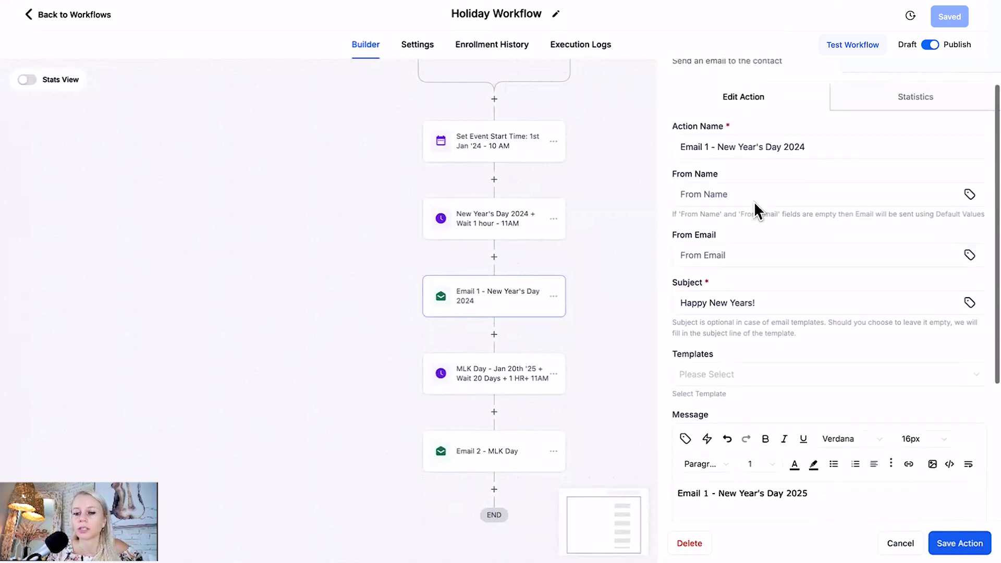
left_click_drag(769, 229, 671, 255)
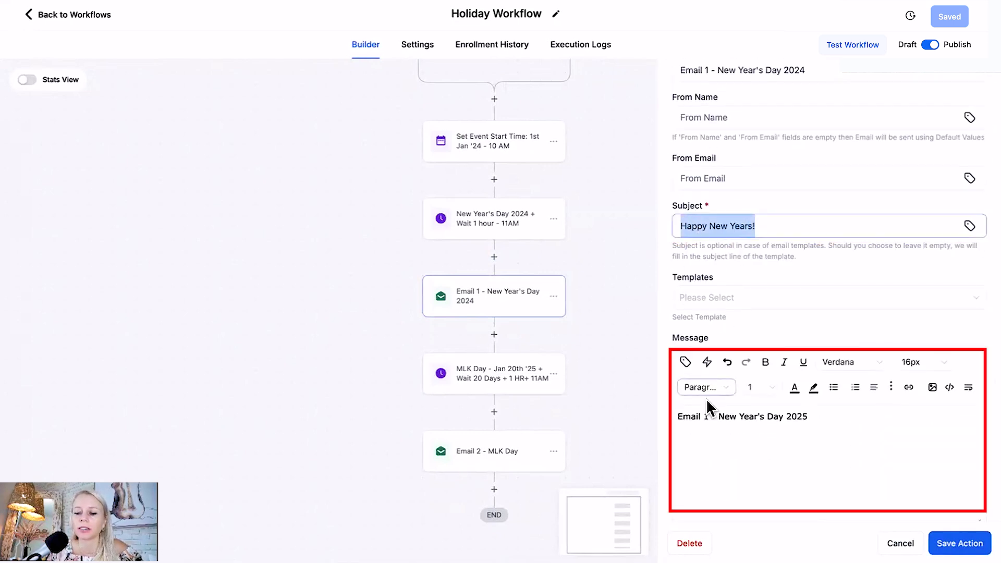
left_click(731, 435)
left_click(961, 545)
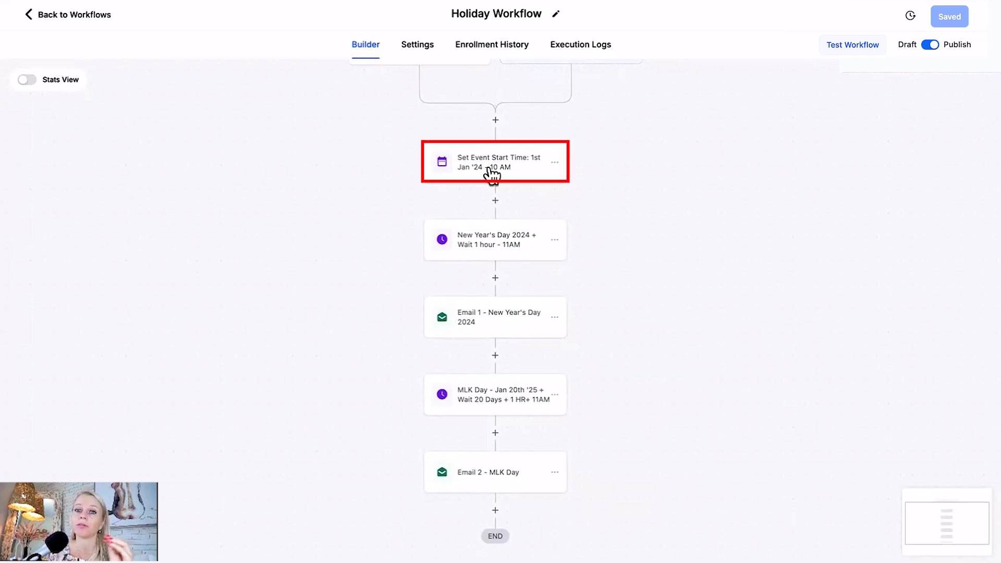
Review the MLK Day wait action's wait type and timing fields, reselect Event / Appointment time, and close it without saving.
scroll(626, 204, "up", 2)
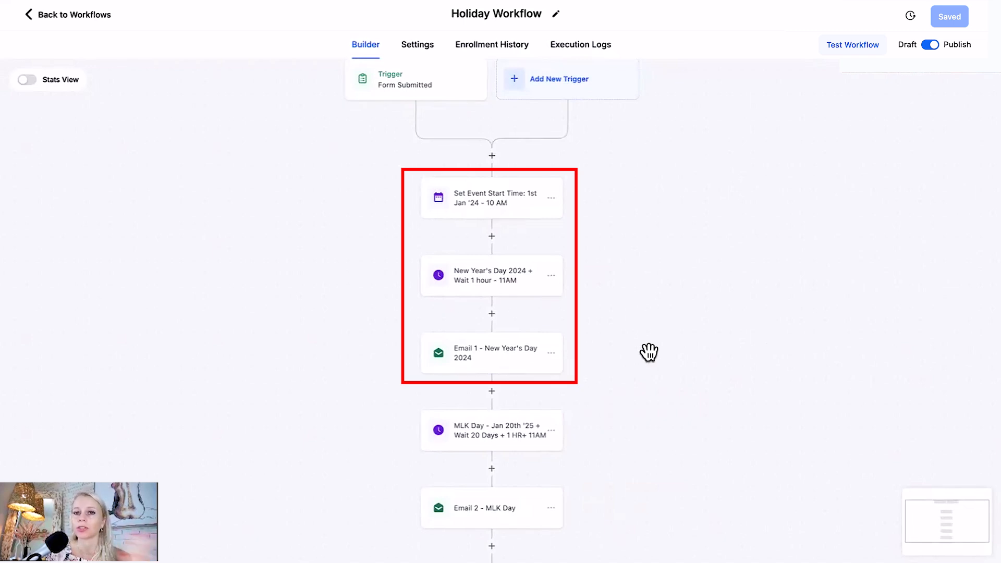
scroll(648, 354, "down", 3)
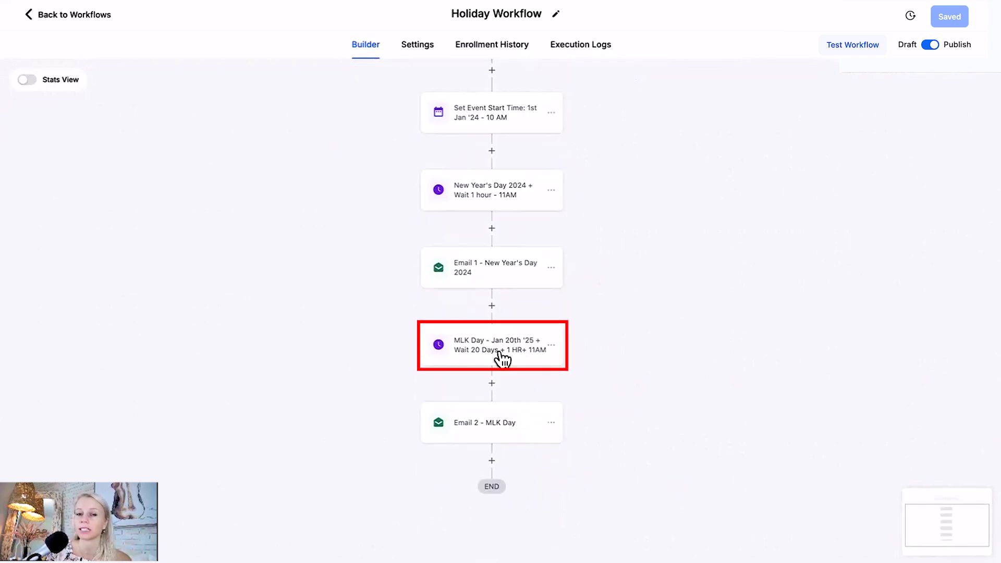
scroll(659, 300, "up", 1)
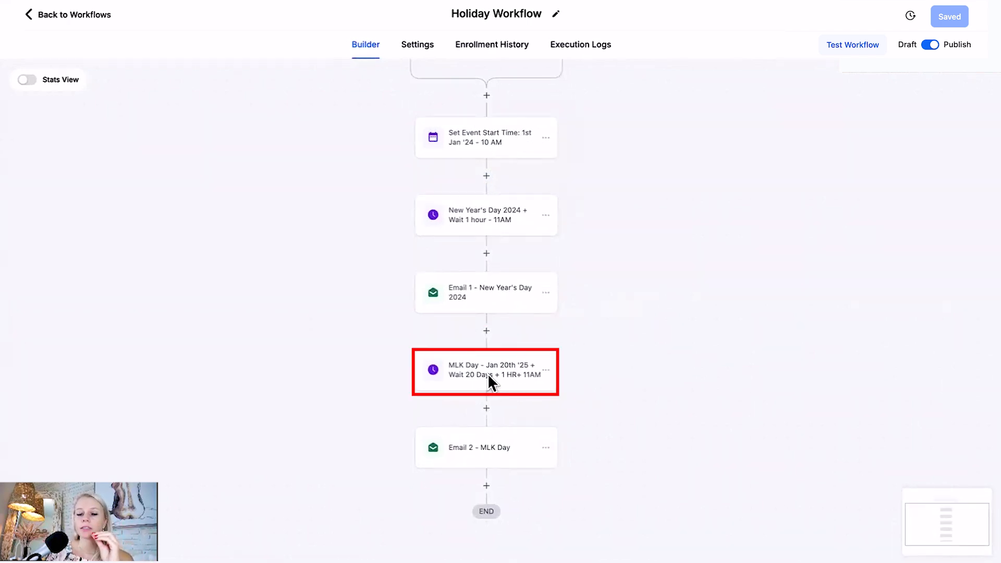
left_click(488, 360)
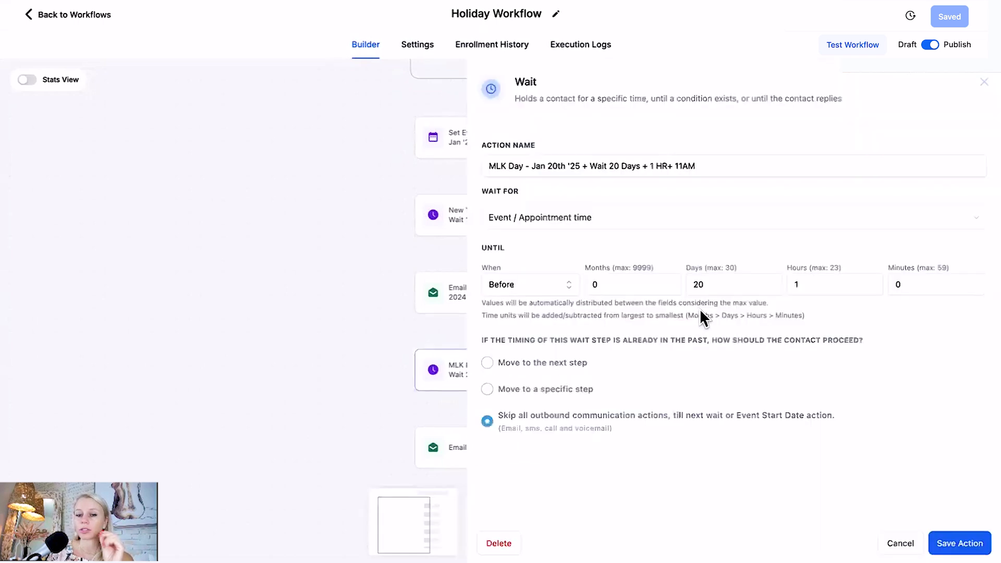
left_click(614, 232)
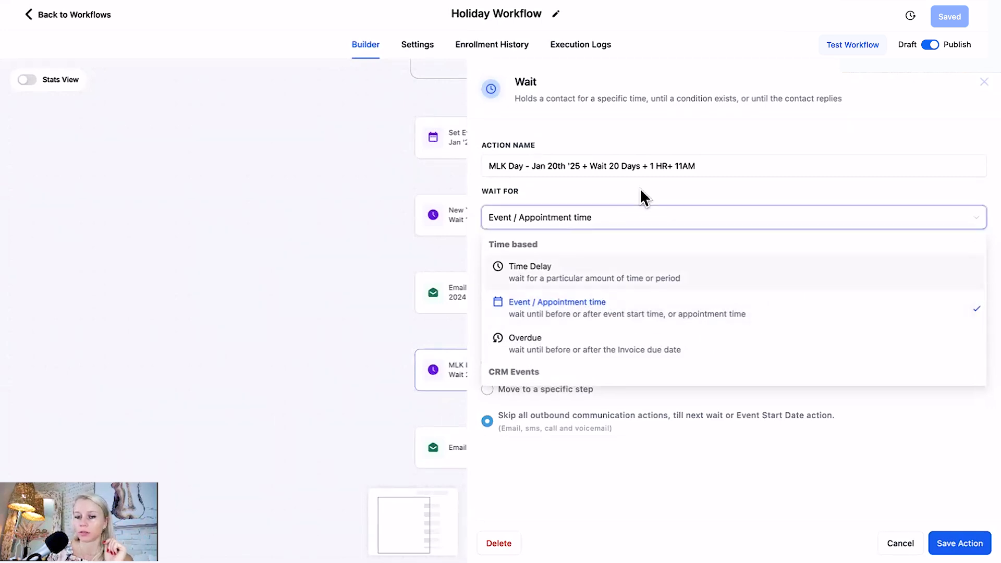
left_click(614, 314)
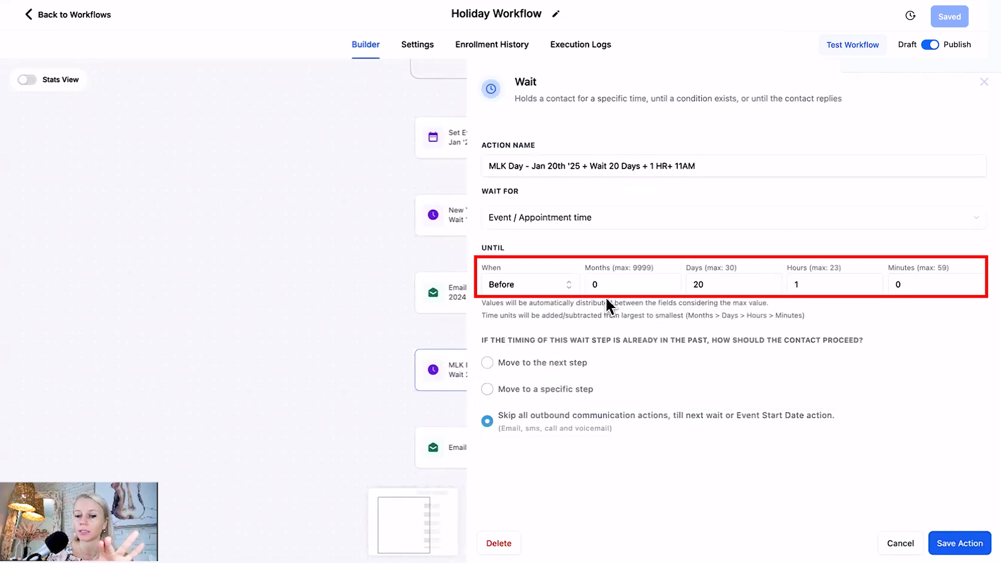
left_click(705, 284)
key("Tab")
left_click(901, 543)
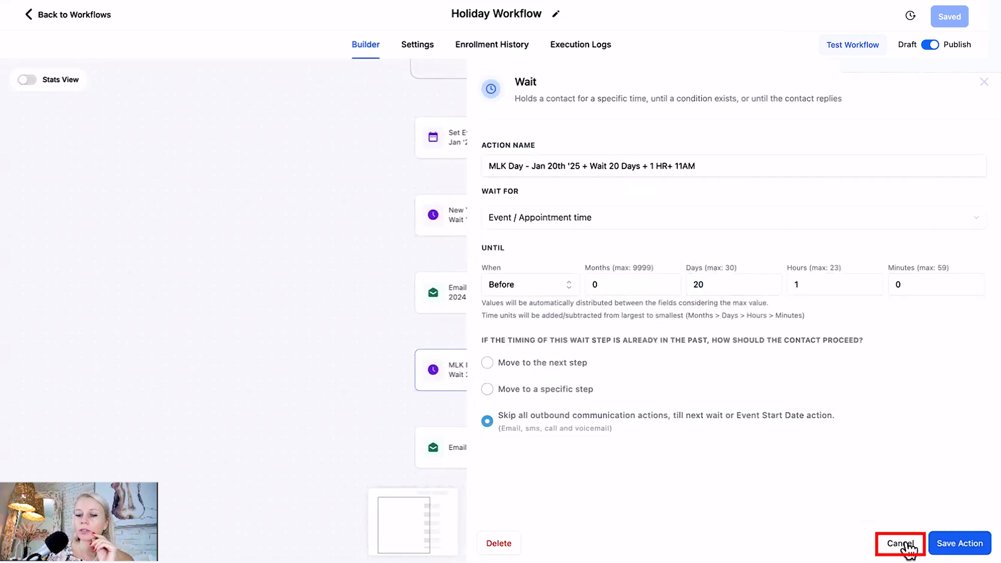
Check the date selected in the Set Event Start Time action and close it without saving.
left_click(470, 142)
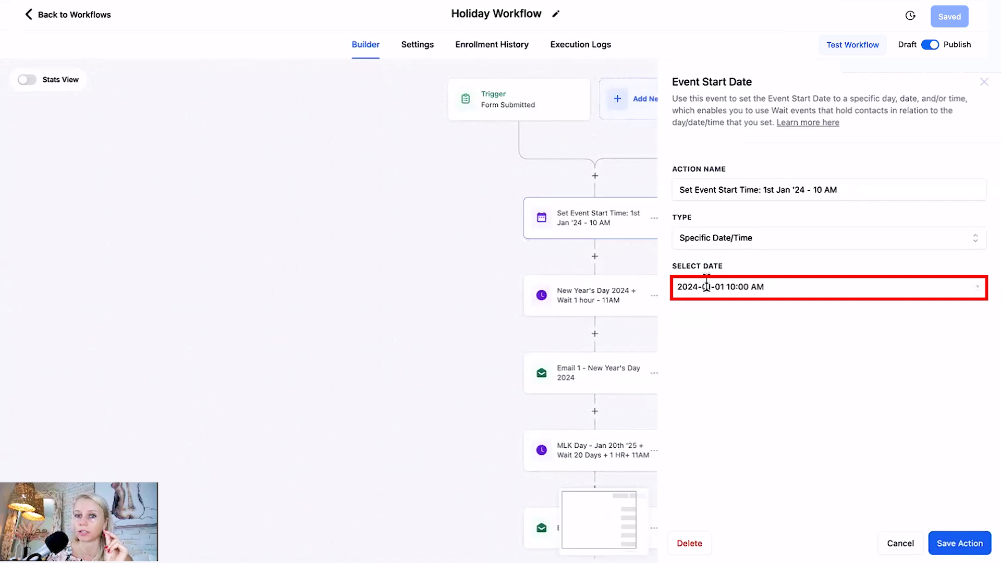
left_click(901, 544)
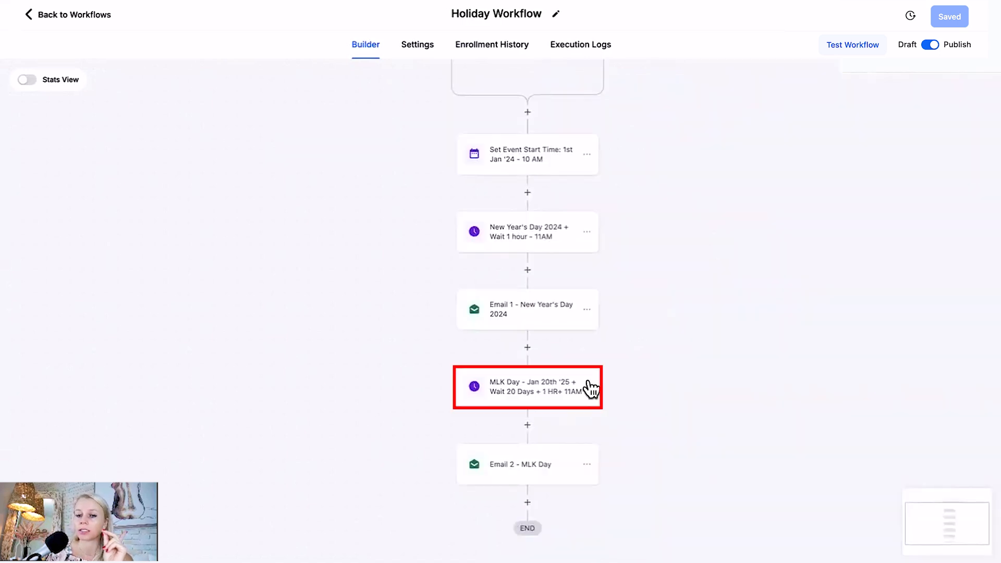
Review the MLK Day wait action's name and timing fields and the Email 2 - MLK Day action, closing both without saving.
left_click(517, 387)
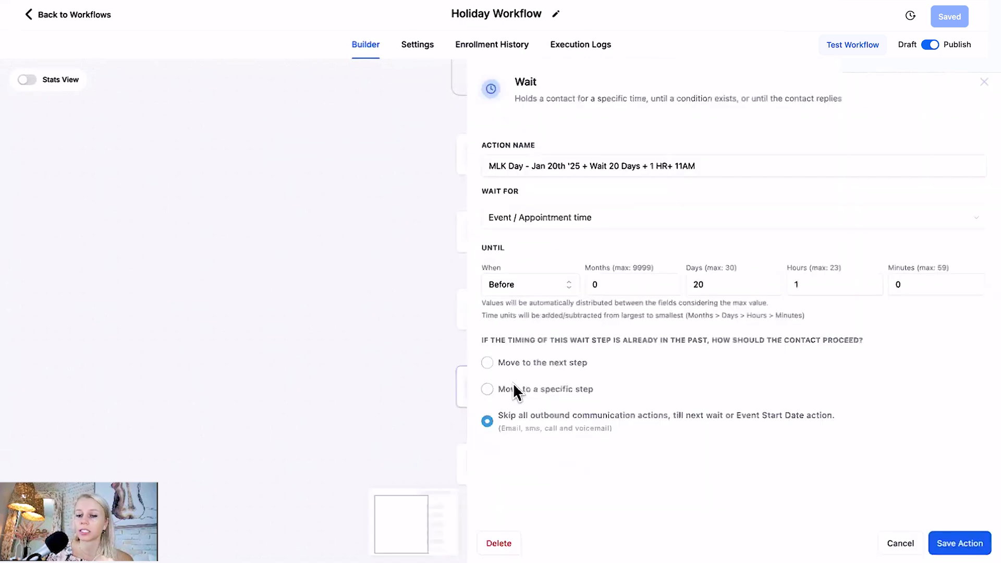
left_click(575, 167)
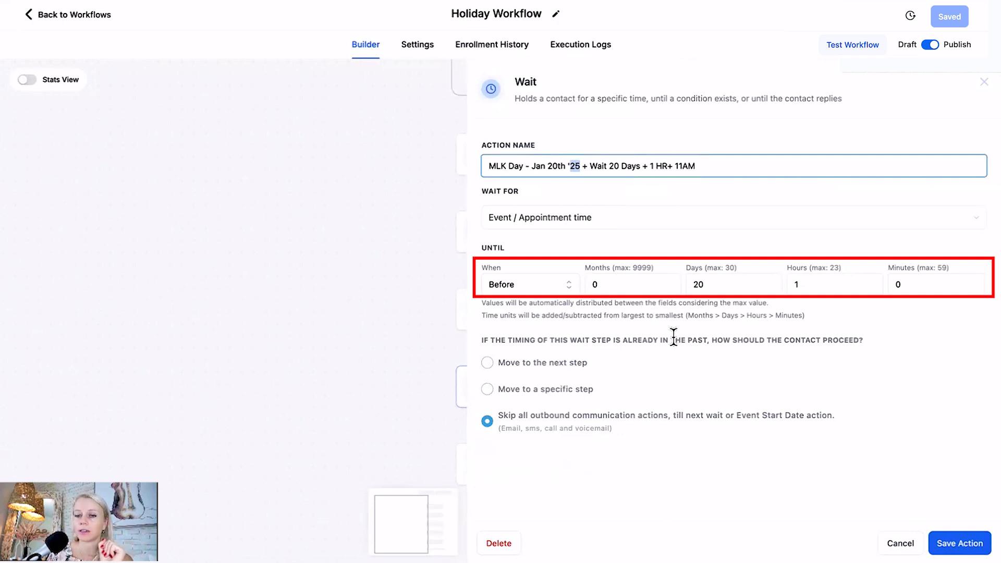
left_click(698, 285)
left_click(809, 284)
left_click(674, 167)
double_click(674, 167)
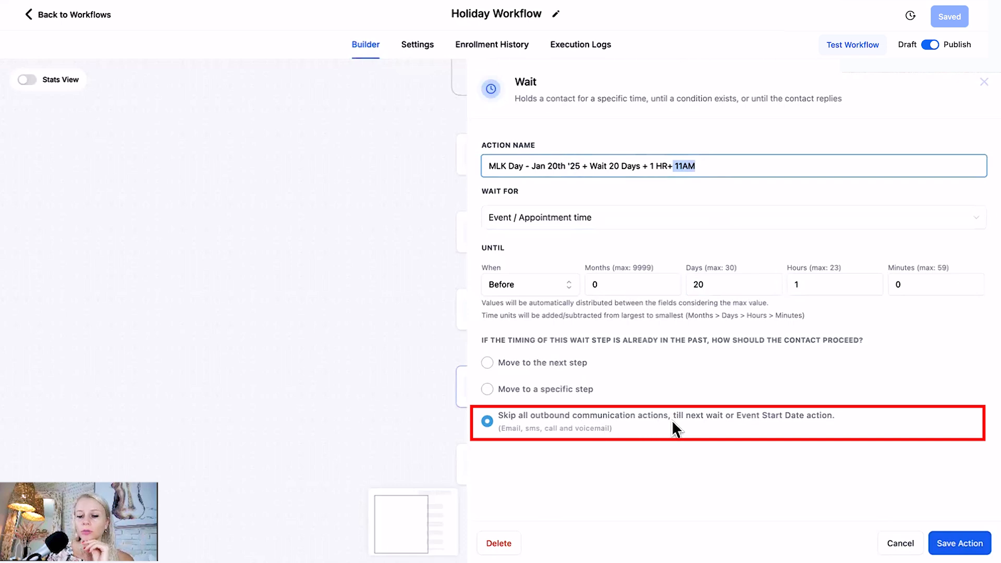
left_click(901, 544)
left_click(495, 458)
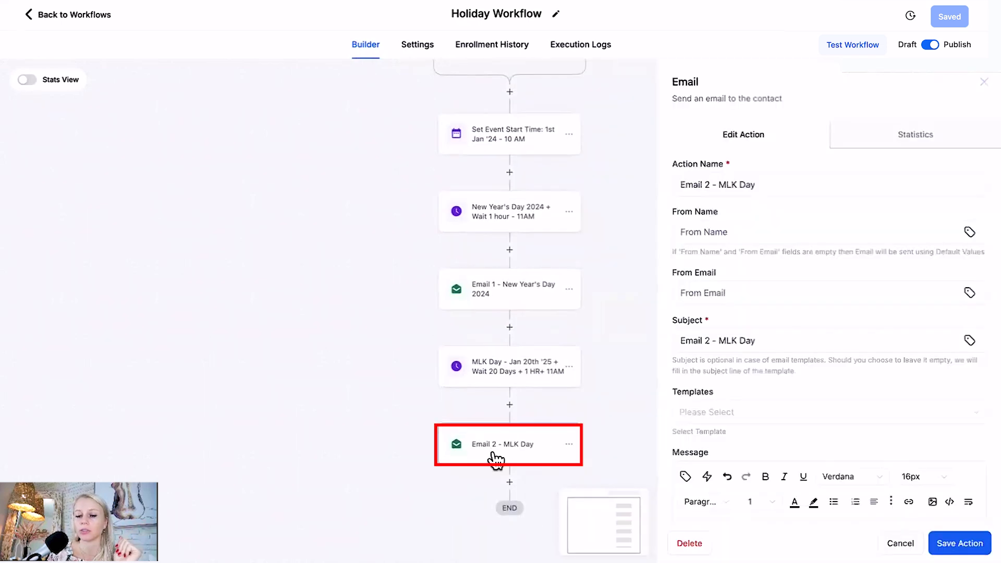
left_click(901, 543)
Copy the MLK Day wait action together with the email action below it to the end of the workflow.
left_click_drag(709, 438, 693, 286)
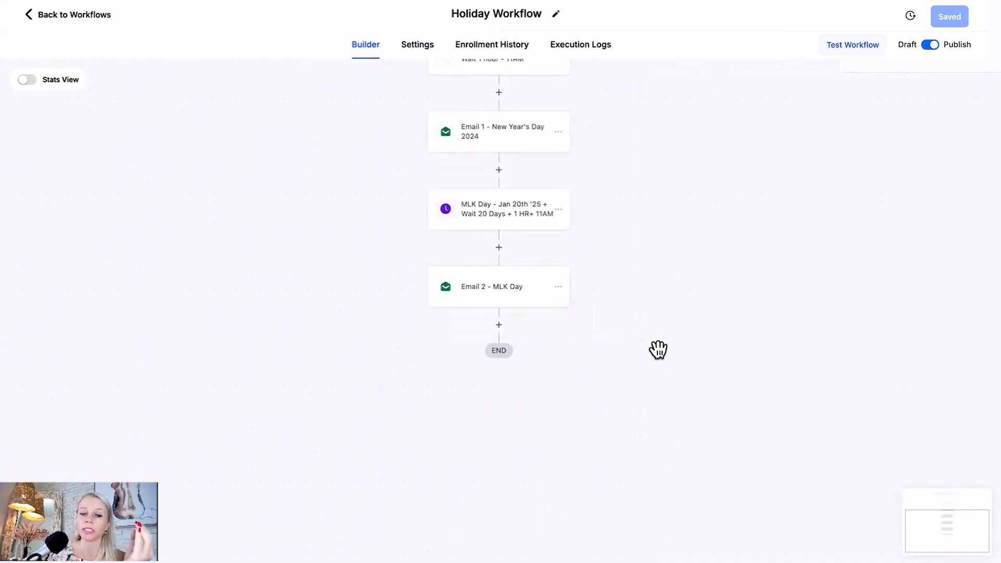
left_click_drag(626, 214, 630, 283)
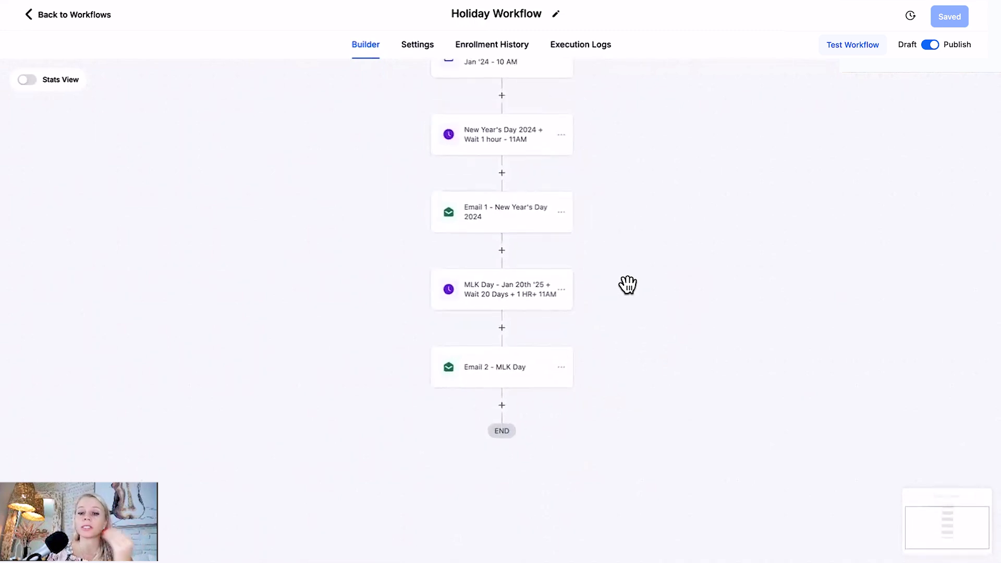
left_click(562, 291)
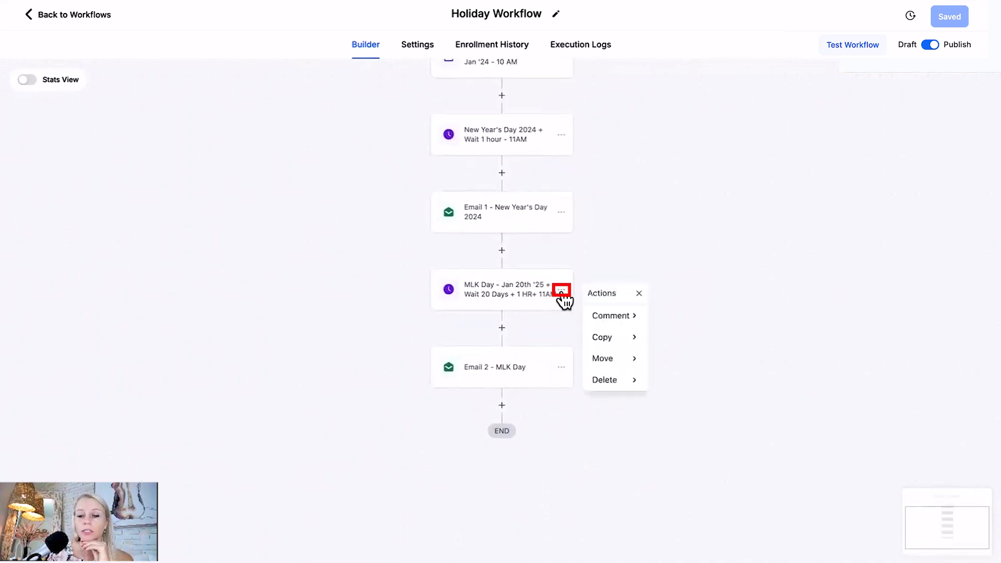
left_click(636, 339)
left_click(688, 339)
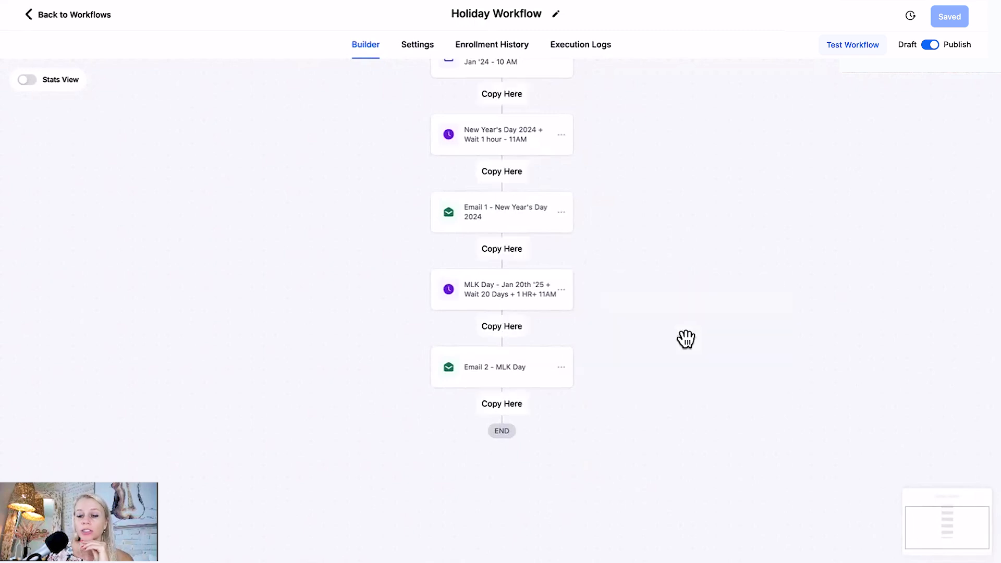
left_click(499, 409)
scroll(663, 313, "down", 3)
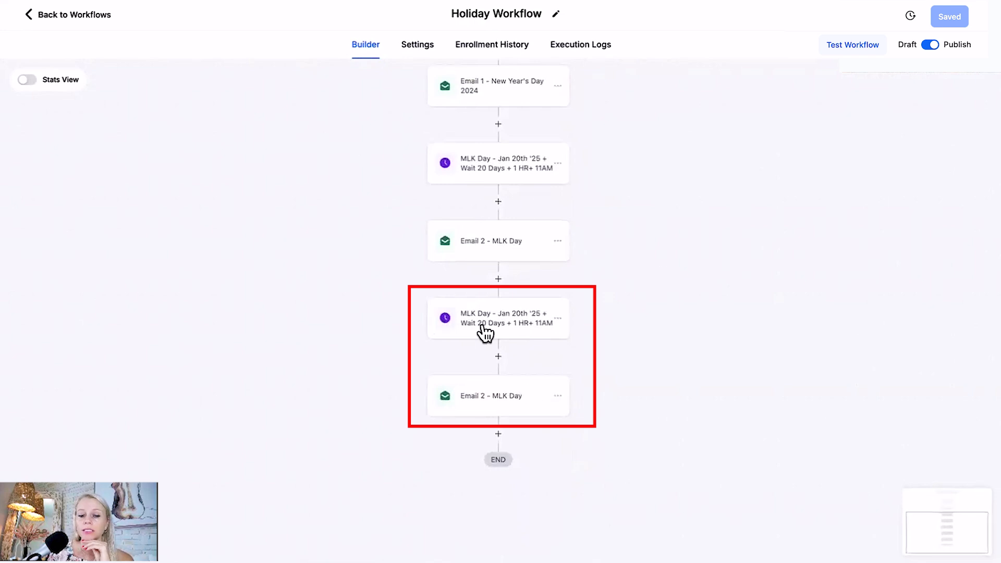
Rename the copied wait action "Another Public Holiday Day - Jan 29th '25 + Wait 29 Days + 1 HR+ 11AM".
left_click(478, 319)
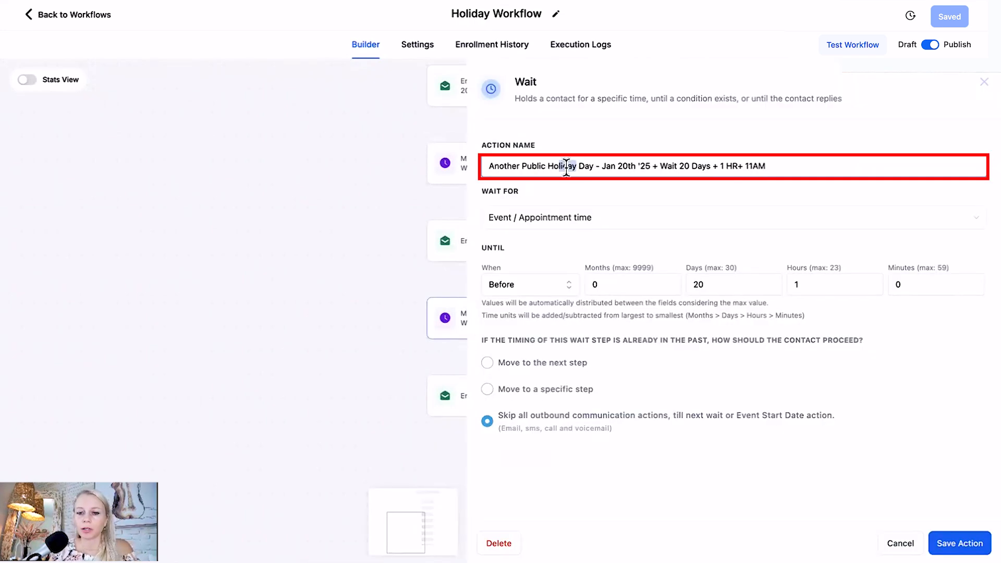
left_click_drag(566, 168, 474, 169)
left_click_drag(628, 167, 620, 167)
type("29")
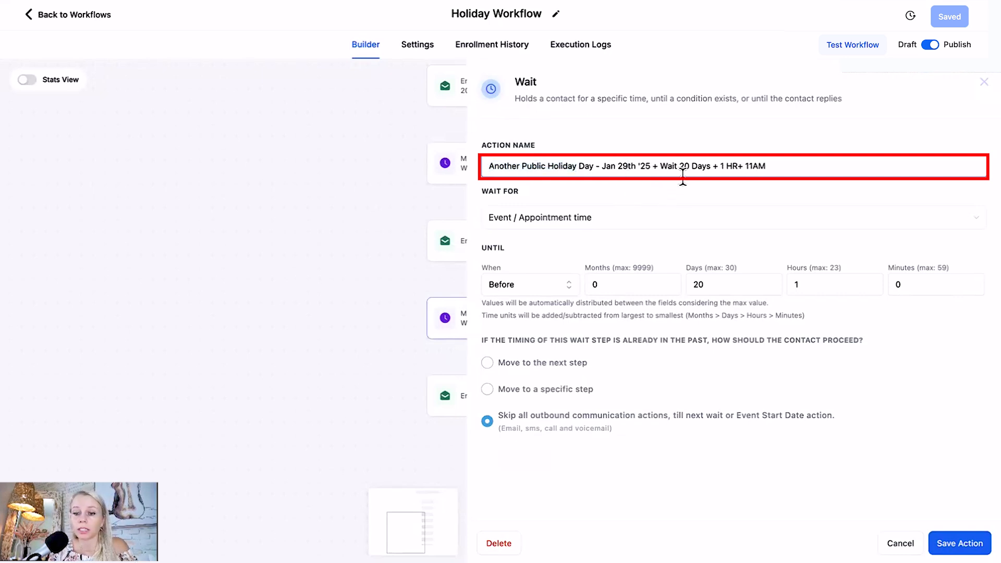
left_click(688, 168)
key("BackSpace")
type("9")
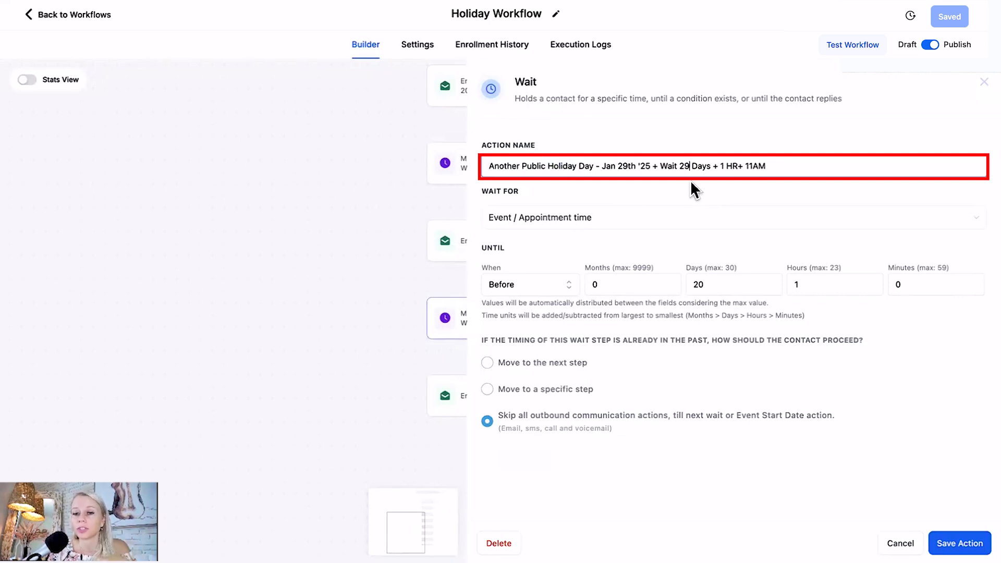
left_click_drag(577, 166, 505, 217)
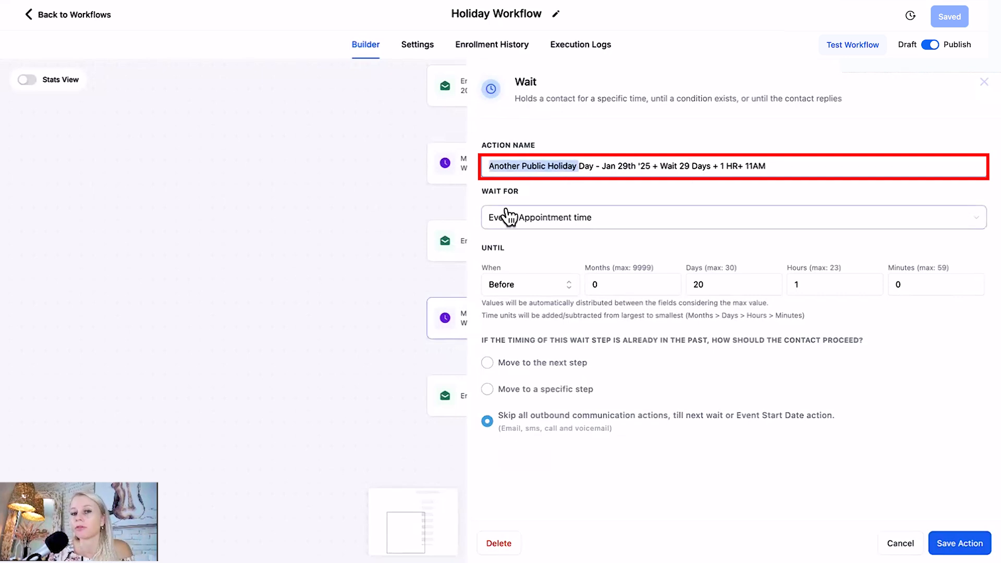
Set the wait to 29 days, shorten the name to "Holiday - Jan 29th '25 + Wait 29 Days + 1 HR+ 11AM", and save the action.
left_click(699, 286)
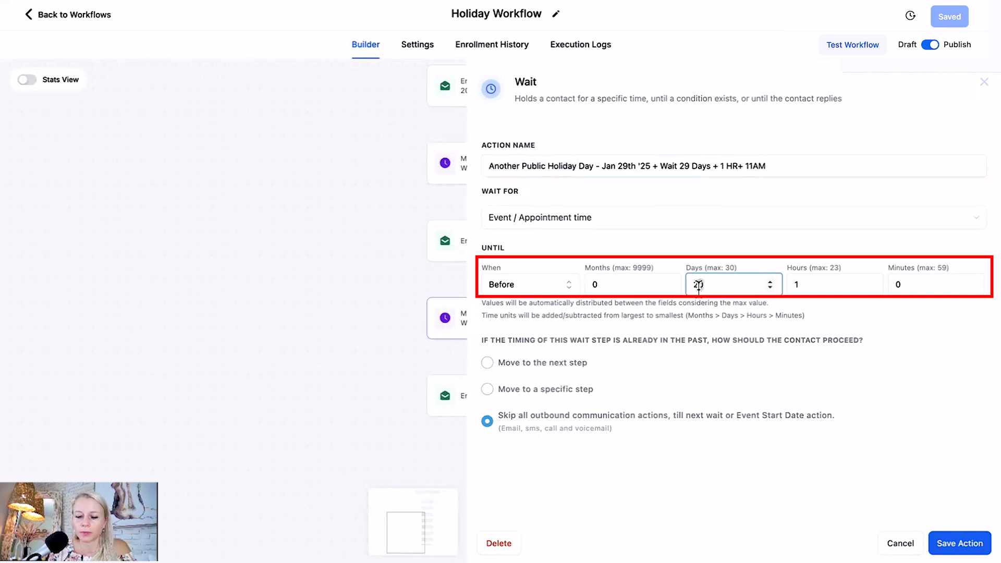
left_click(959, 543)
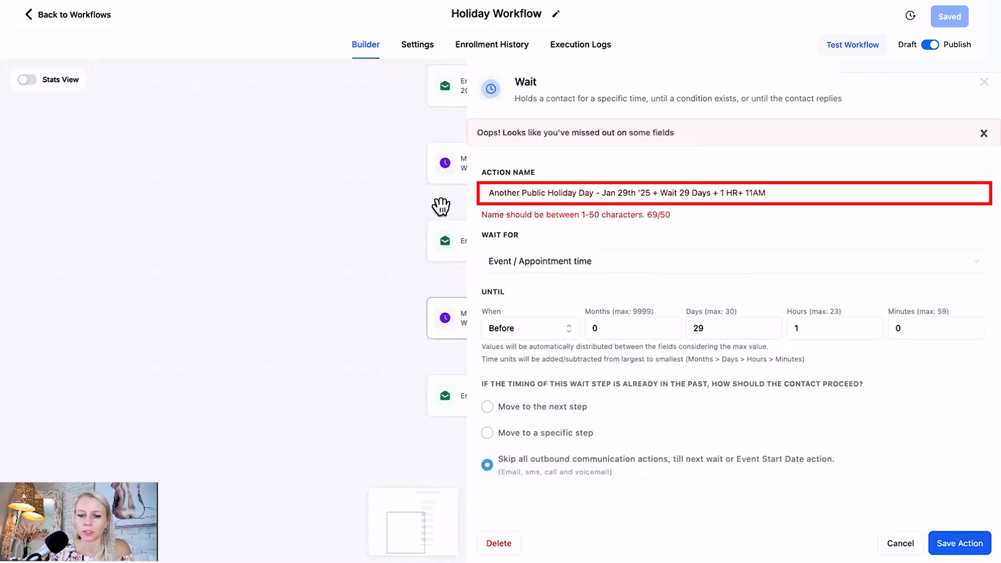
type("Holiday")
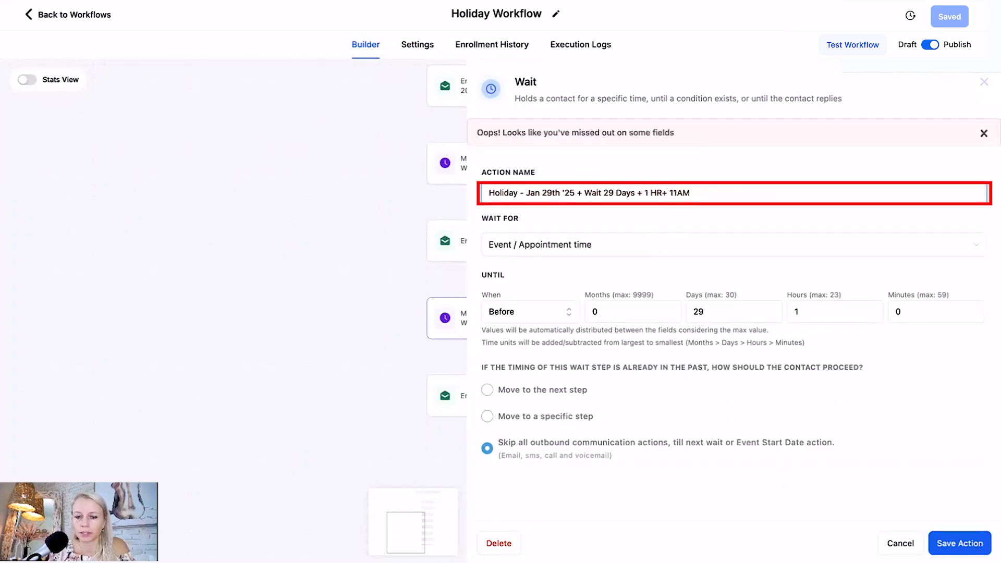
left_click(974, 541)
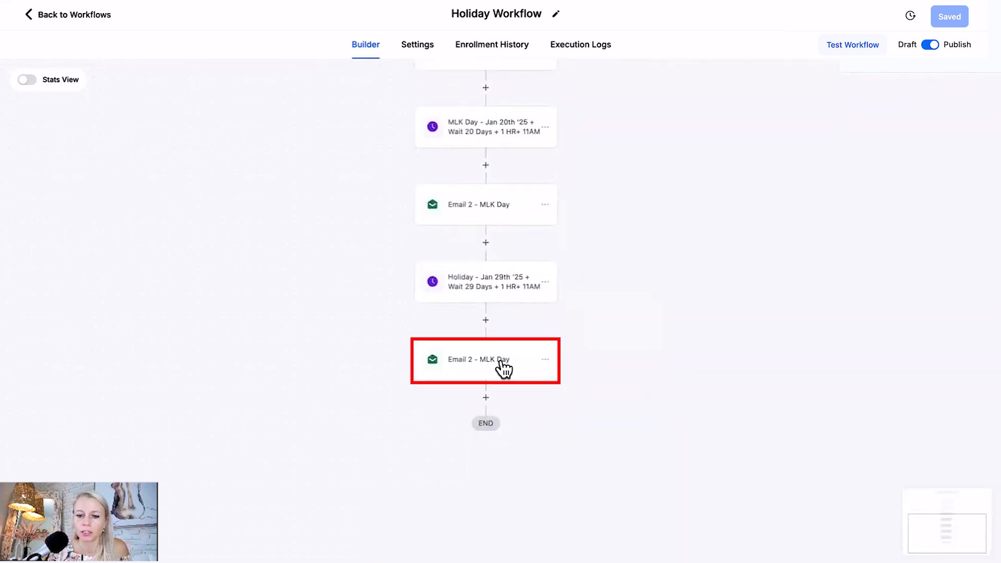
Change the copied email's action name, subject and message to "Email 3 - Another Email" and save the action.
left_click(503, 368)
left_click(711, 185)
key("BackSpace")
type("3 - Another Email")
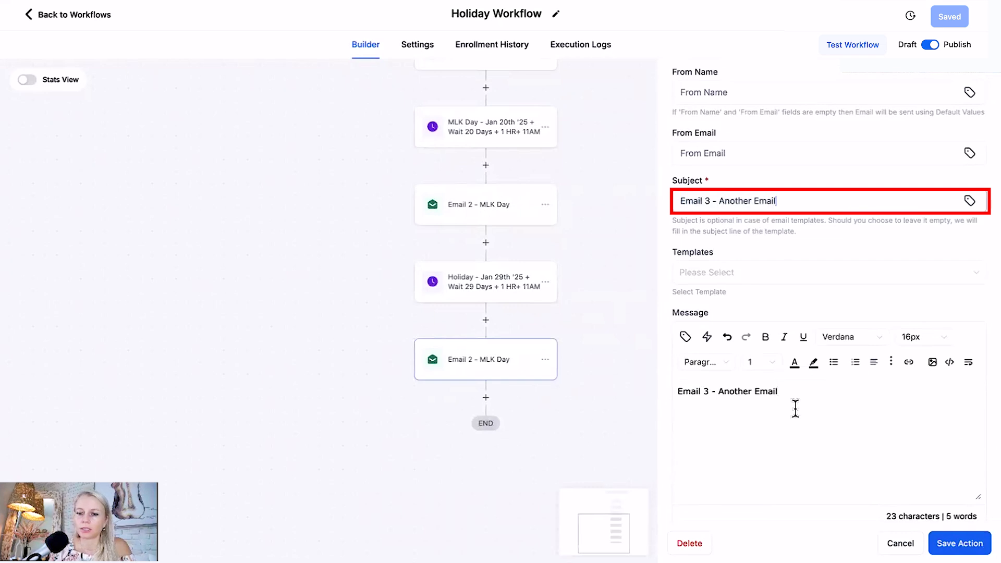
left_click(793, 409)
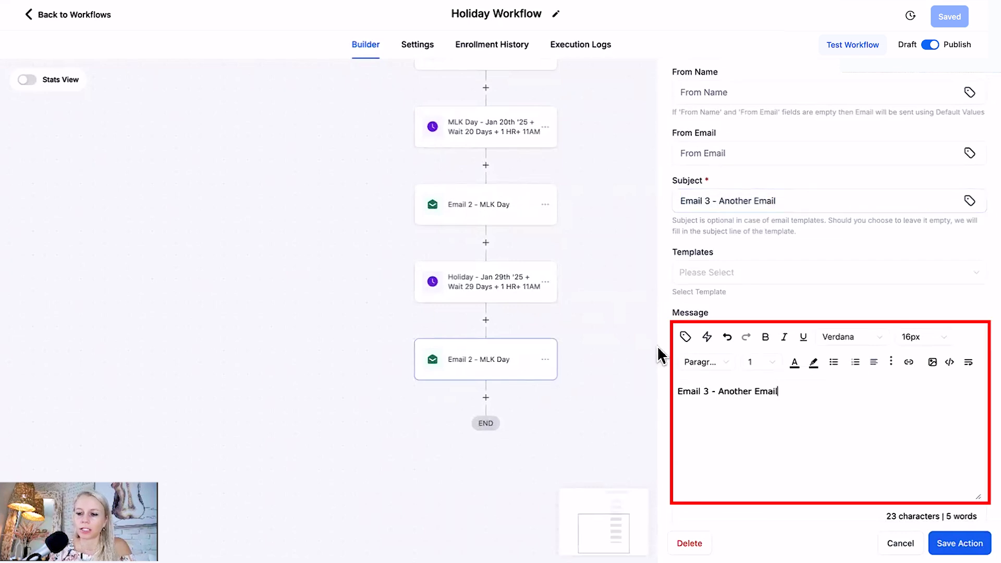
left_click(963, 543)
Run a test of the workflow with the demo contact and open the workflow's enrollment history.
left_click_drag(586, 234, 588, 327)
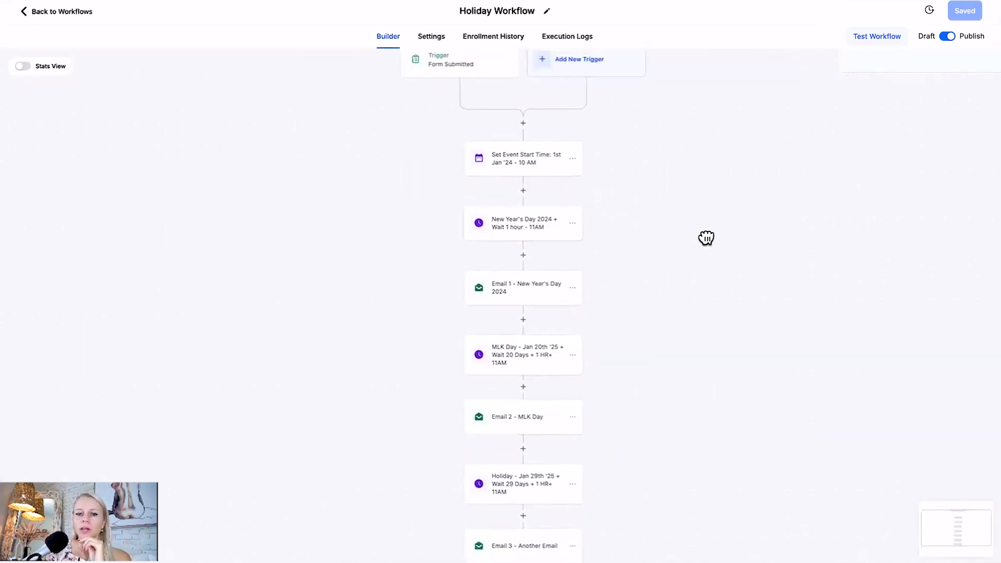
left_click_drag(707, 237, 709, 249)
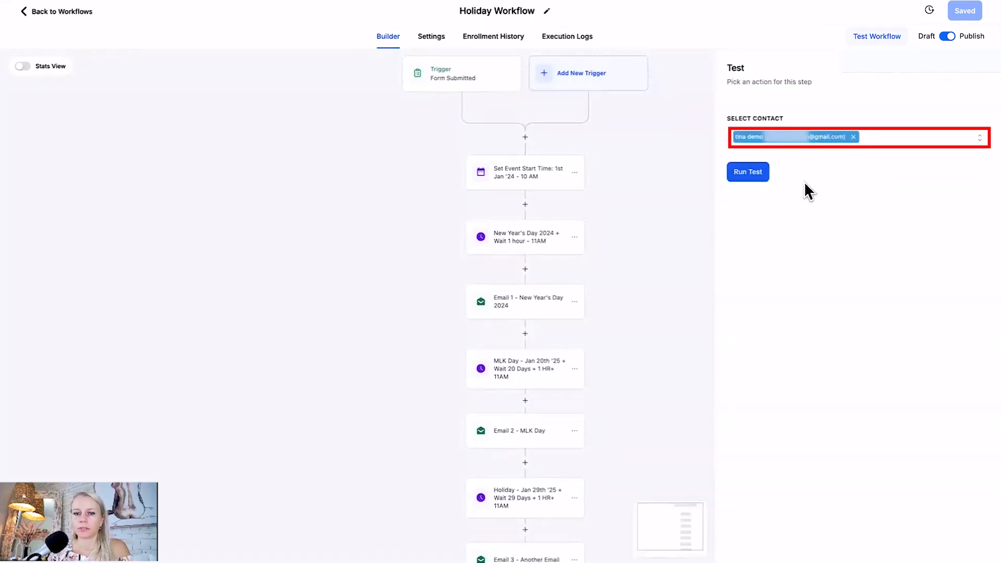
left_click(748, 172)
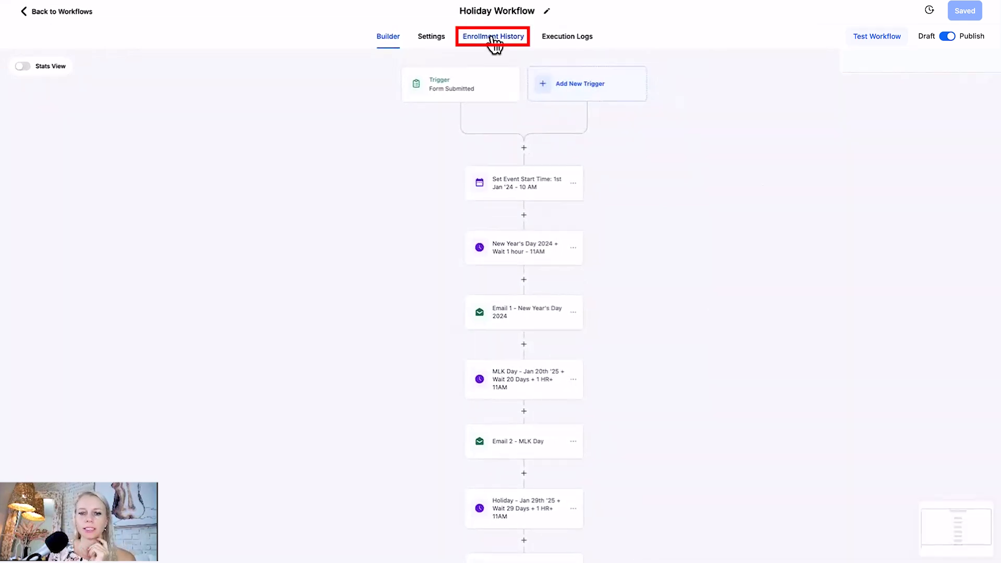
left_click(493, 41)
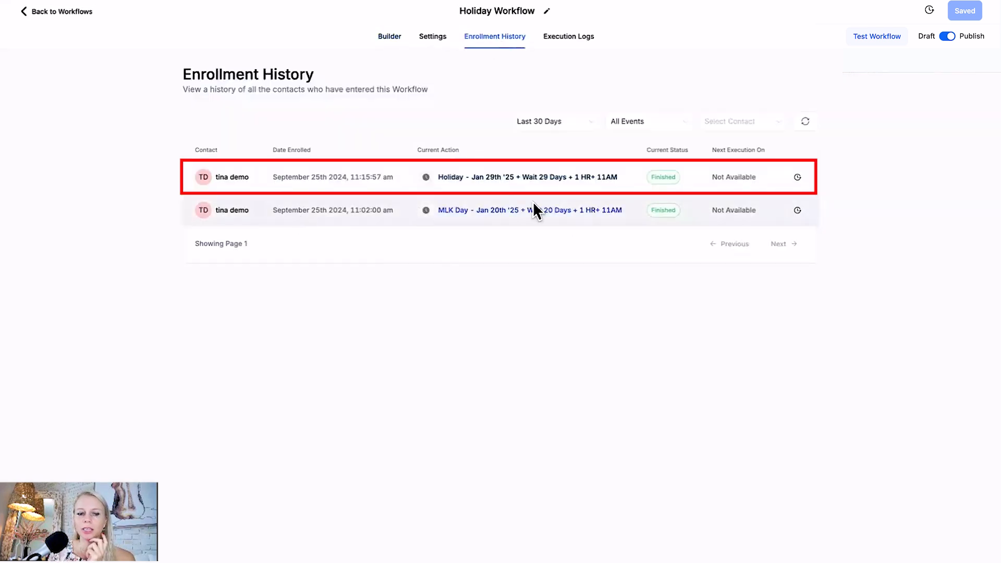